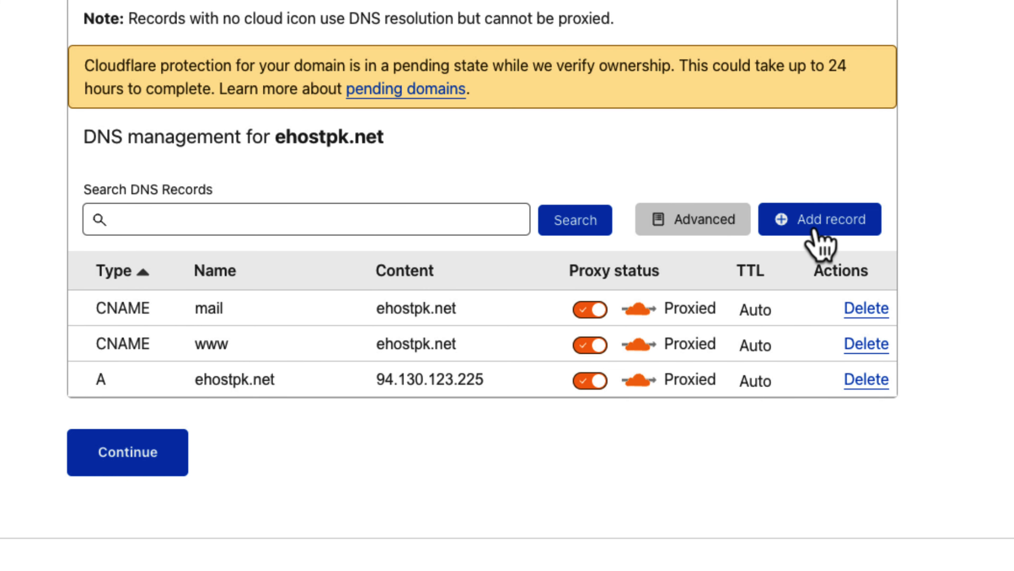
- Start a new DNS record for ehostpk.net and set its type to MX
{"action": "left_click", "coordinate": [810, 221]}
{"action": "left_click", "coordinate": [135, 334]}
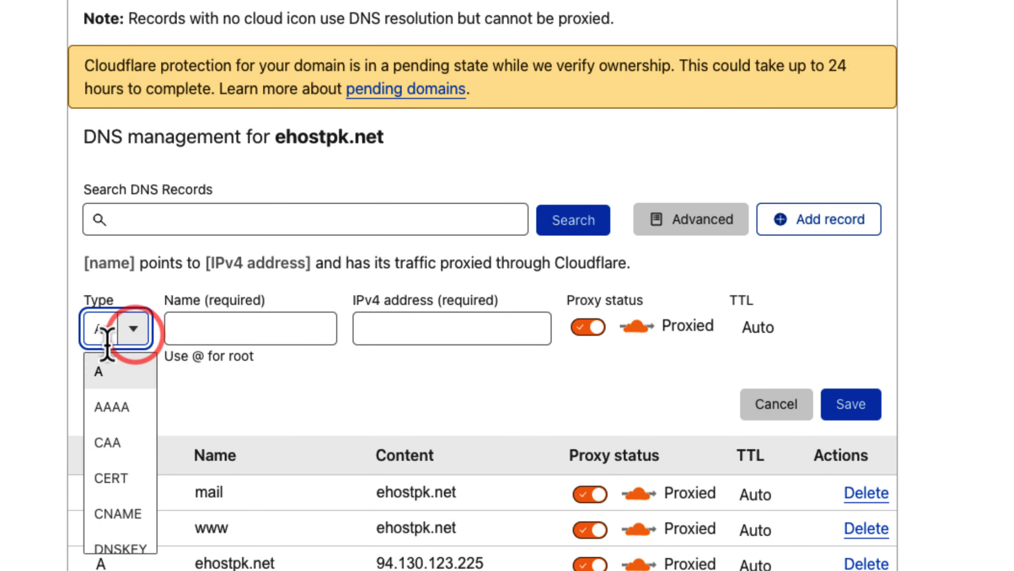
{"action": "key", "text": "BackSpace"}
{"action": "type", "text": "ma"}
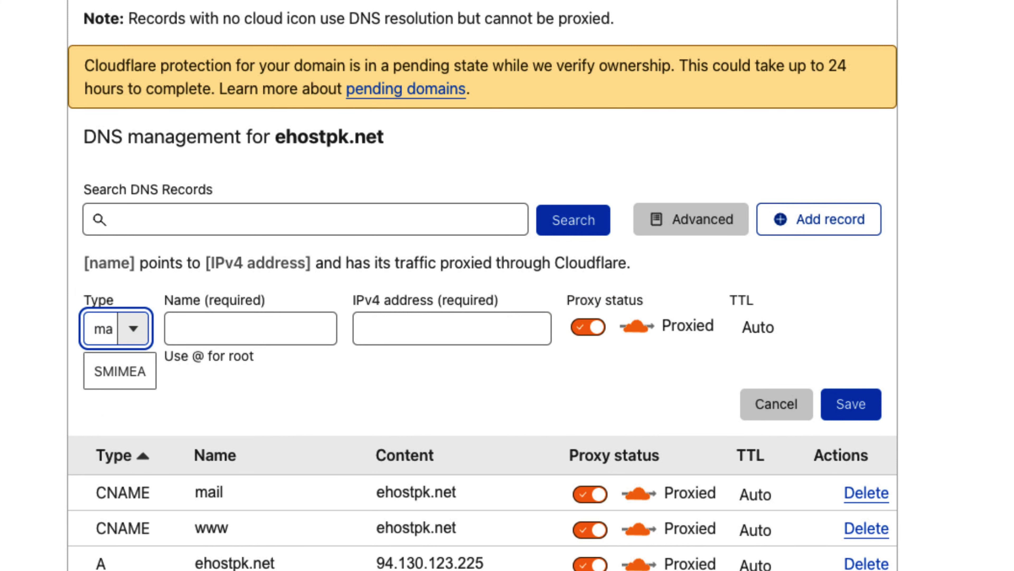
{"action": "key", "text": "BackSpace"}
{"action": "type", "text": "x"}
{"action": "left_click", "coordinate": [104, 370]}
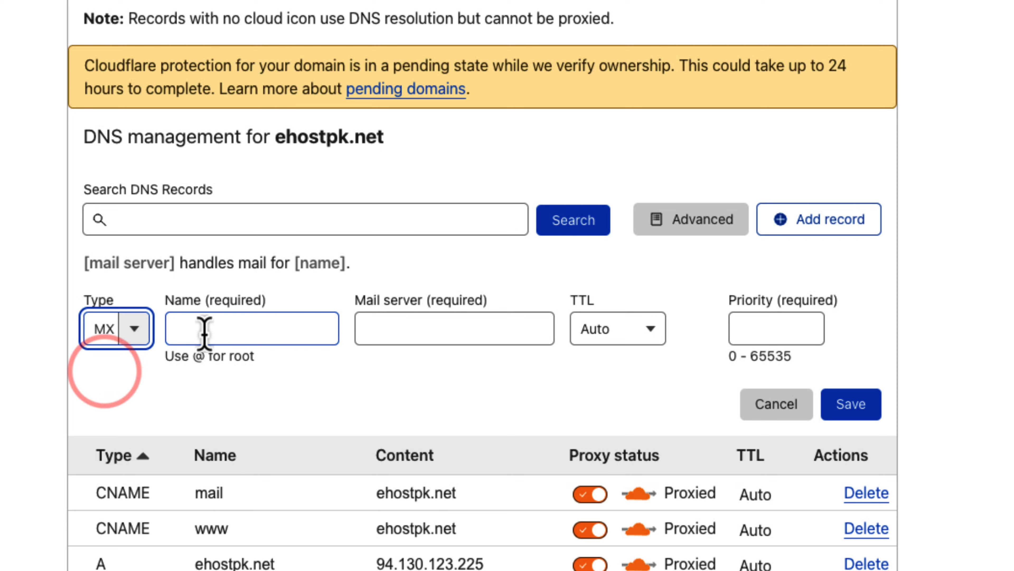
- Fill in the MX record with name @, mail server ehostpk.net and priority 0, and save it
{"action": "left_click", "coordinate": [204, 330]}
{"action": "type", "text": "@"}
{"action": "key", "text": "Tab"}
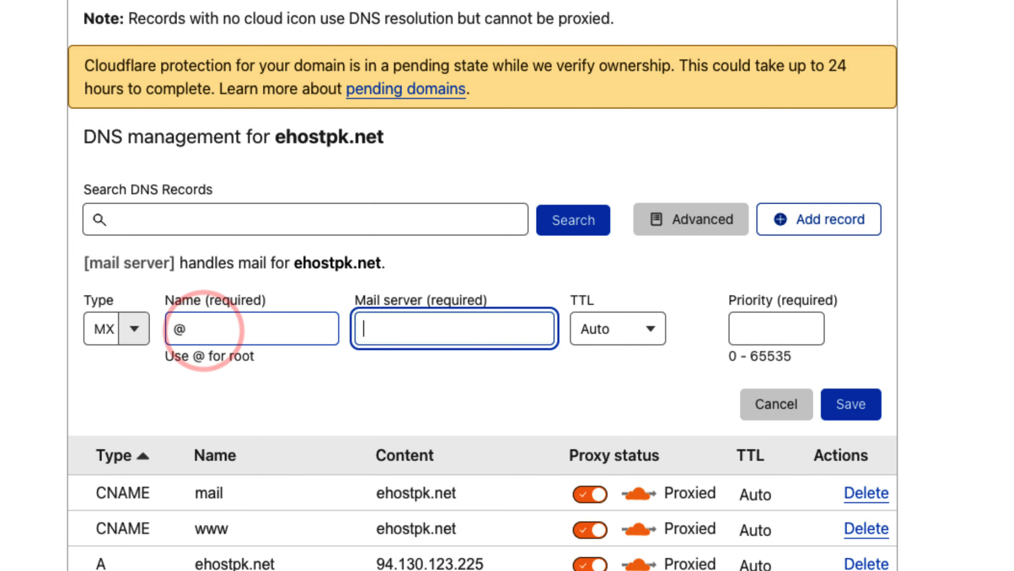
{"action": "type", "text": "ehostpk.net"}
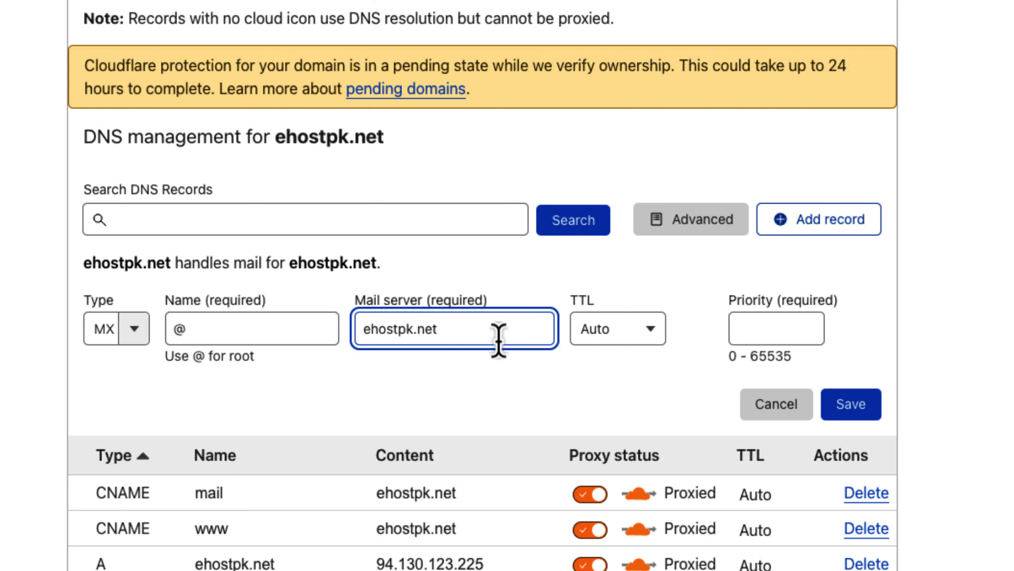
{"action": "left_click", "coordinate": [763, 327]}
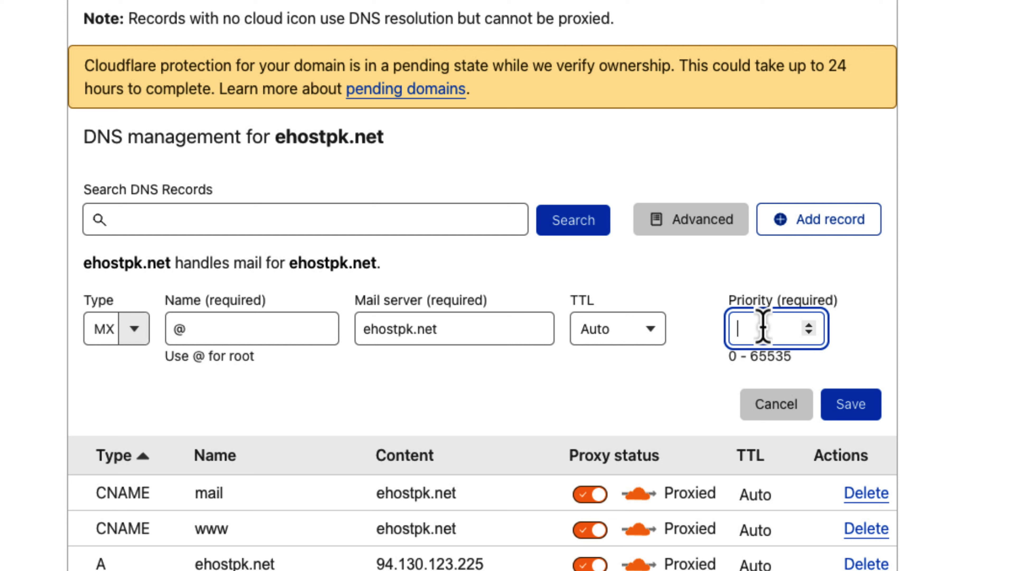
{"action": "type", "text": "0"}
{"action": "left_click", "coordinate": [850, 405]}
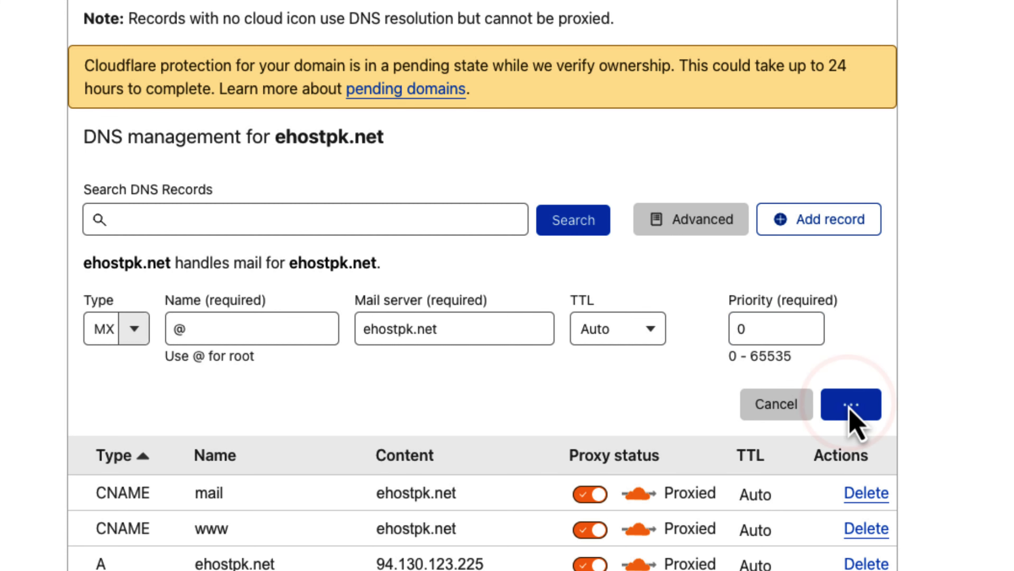
- Accept the DNS records and request the check of the domain's nameservers
{"action": "scroll", "coordinate": [538, 385], "scroll_direction": "down", "scroll_amount": 2}
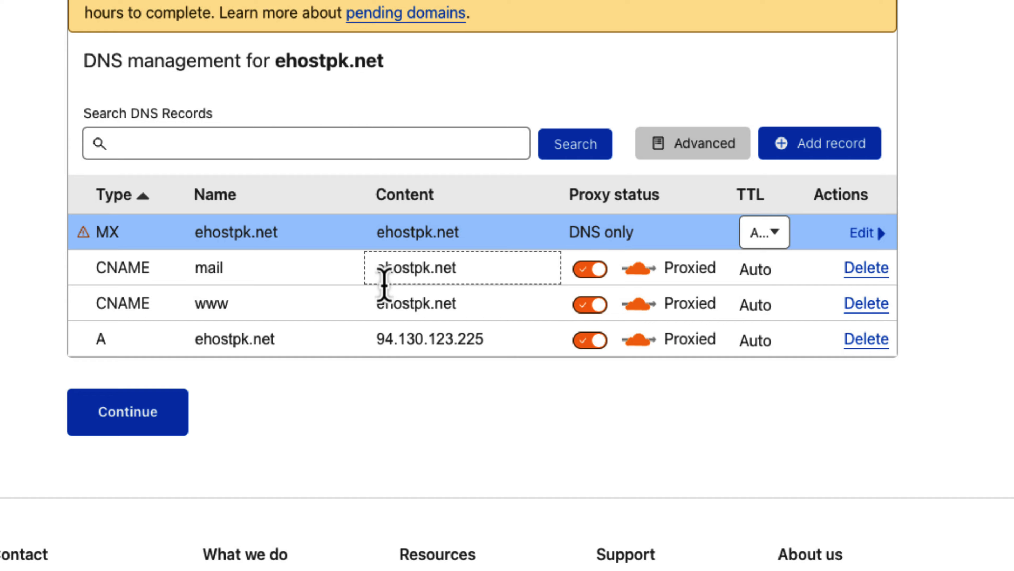
{"action": "left_click", "coordinate": [123, 427]}
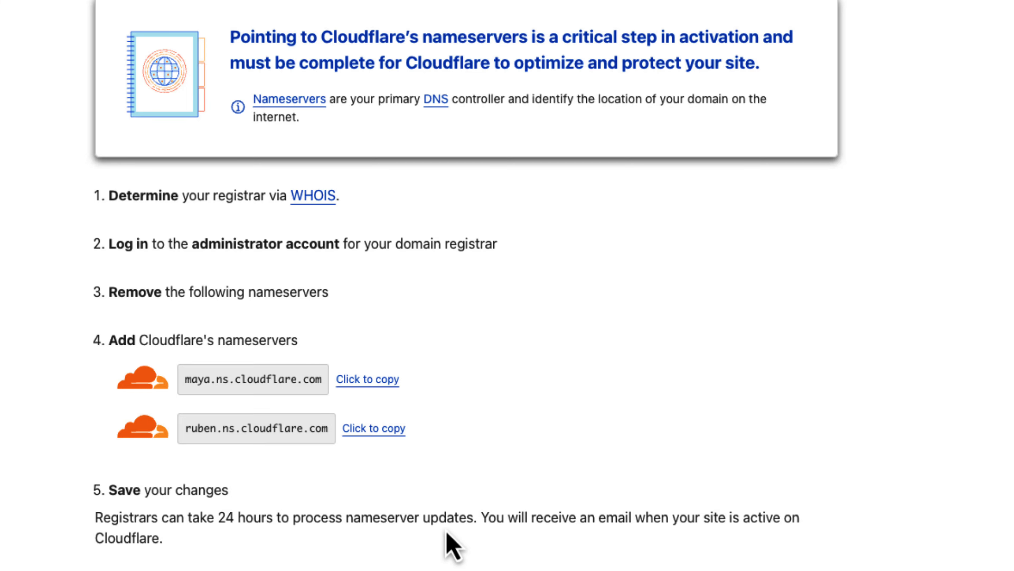
{"action": "scroll", "coordinate": [443, 528], "scroll_direction": "down", "scroll_amount": 3}
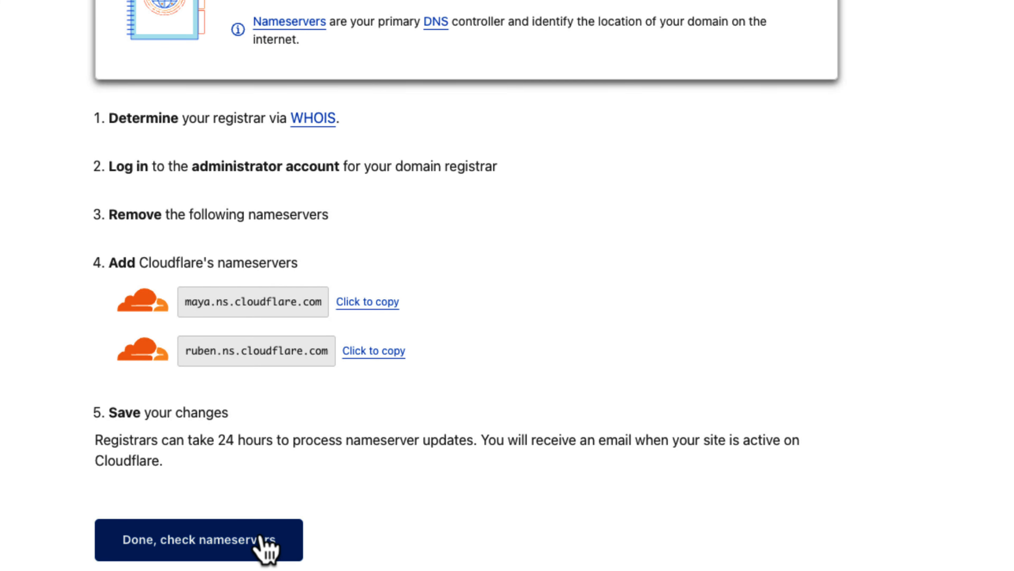
{"action": "left_click", "coordinate": [245, 552]}
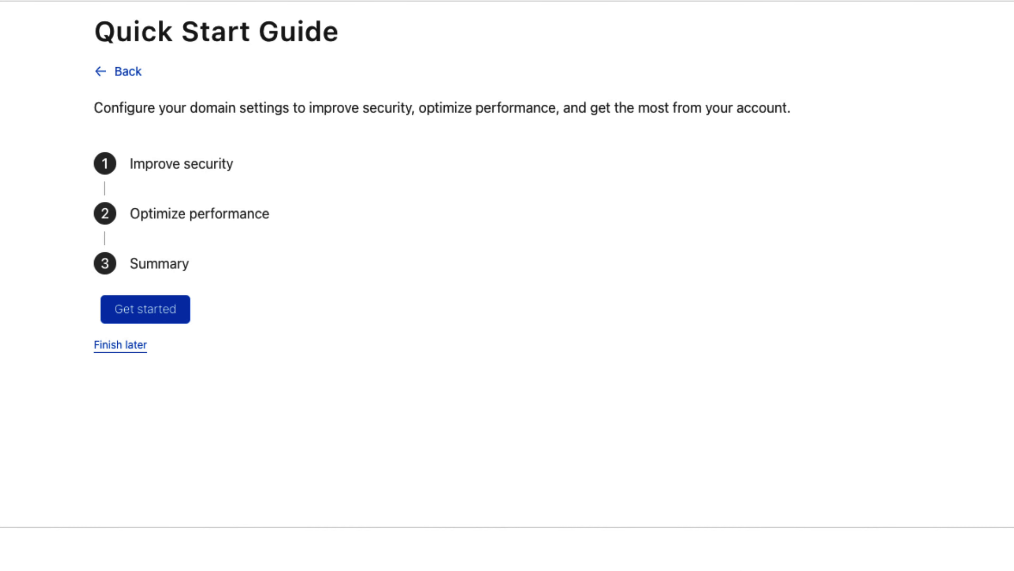
- Start the Quick Start Guide and save its security settings with Automatic HTTPS Rewrites and Always Use HTTPS on
{"action": "left_click", "coordinate": [160, 314]}
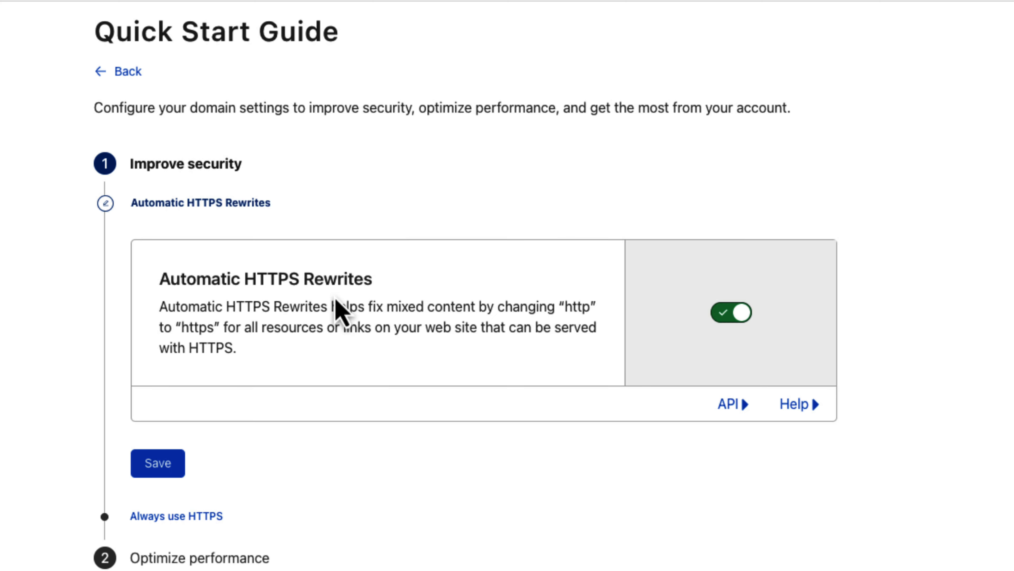
{"action": "left_click", "coordinate": [162, 468]}
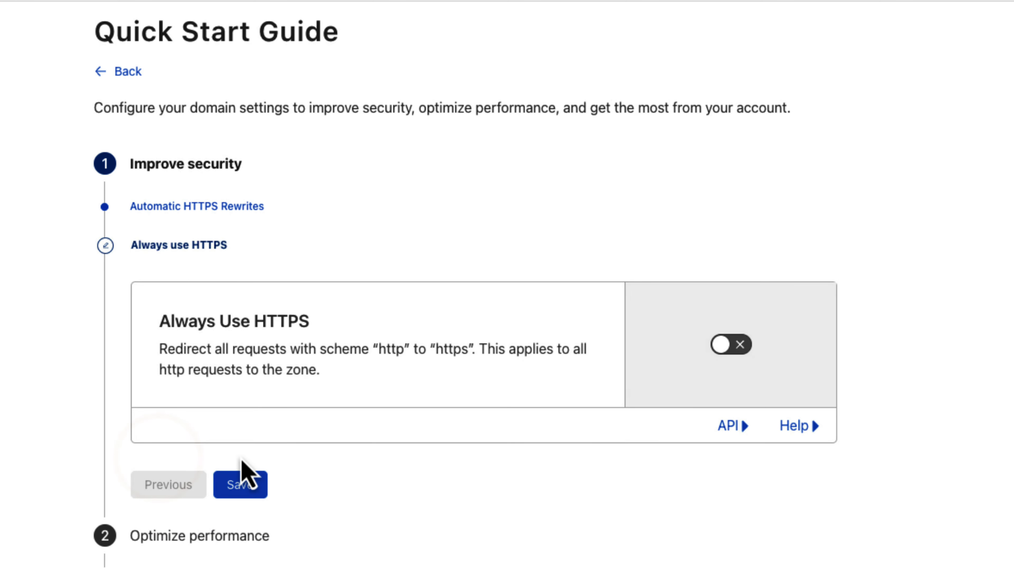
{"action": "left_click", "coordinate": [741, 336]}
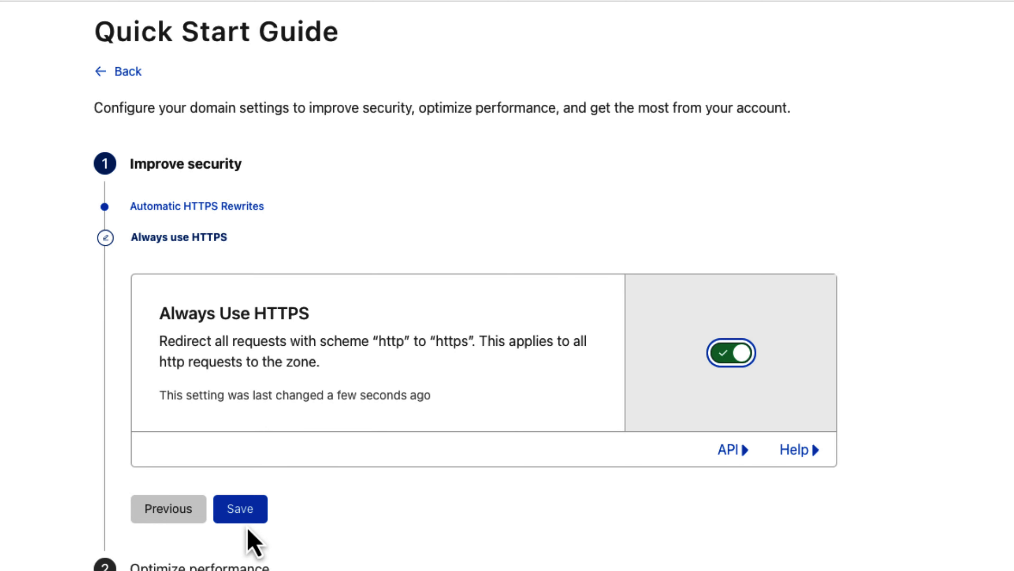
{"action": "left_click", "coordinate": [245, 514]}
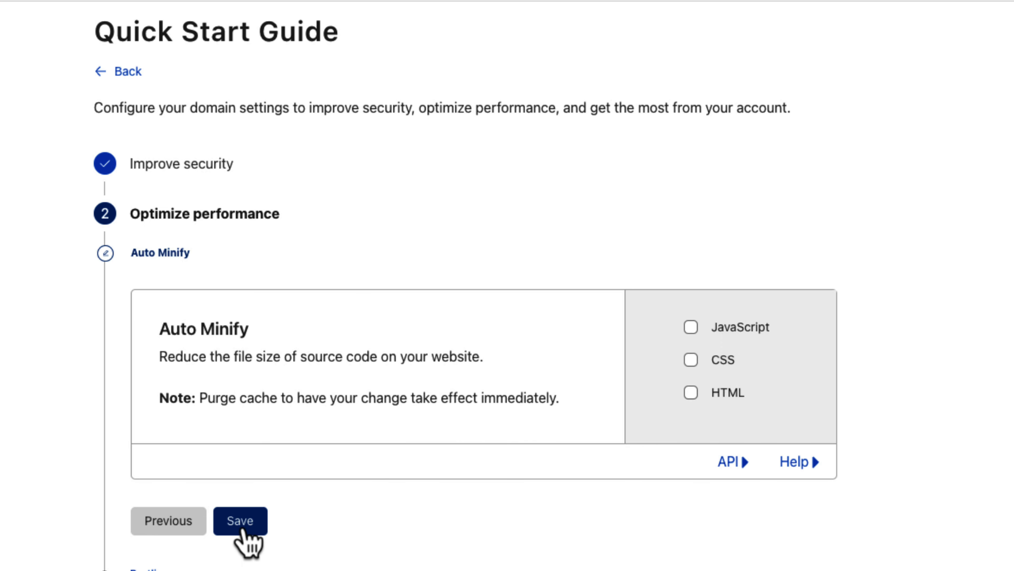
- Save the performance settings with no Auto Minify options and Brotli on, and finish the Quick Start Guide
{"action": "left_click", "coordinate": [244, 522]}
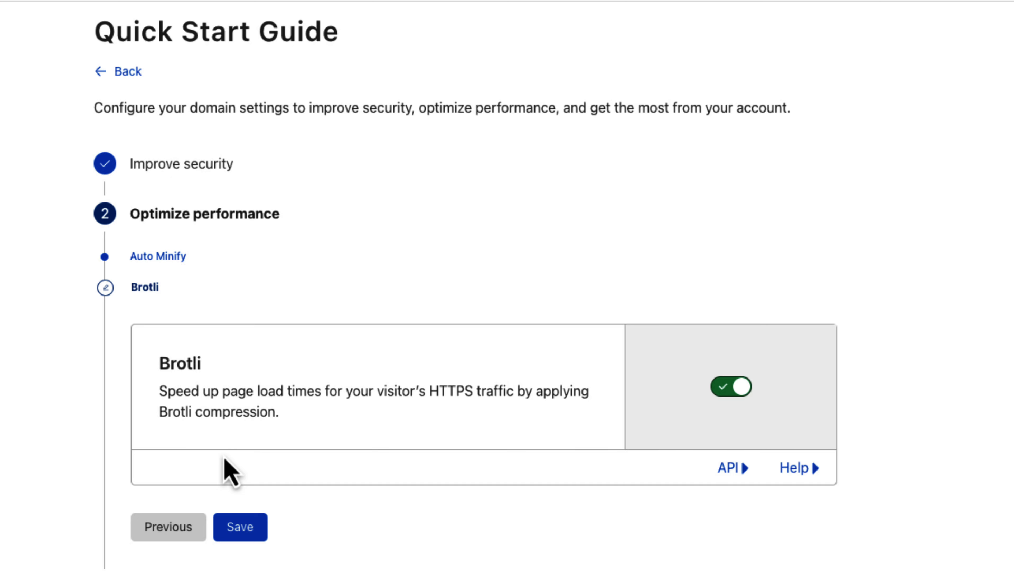
{"action": "left_click", "coordinate": [239, 529]}
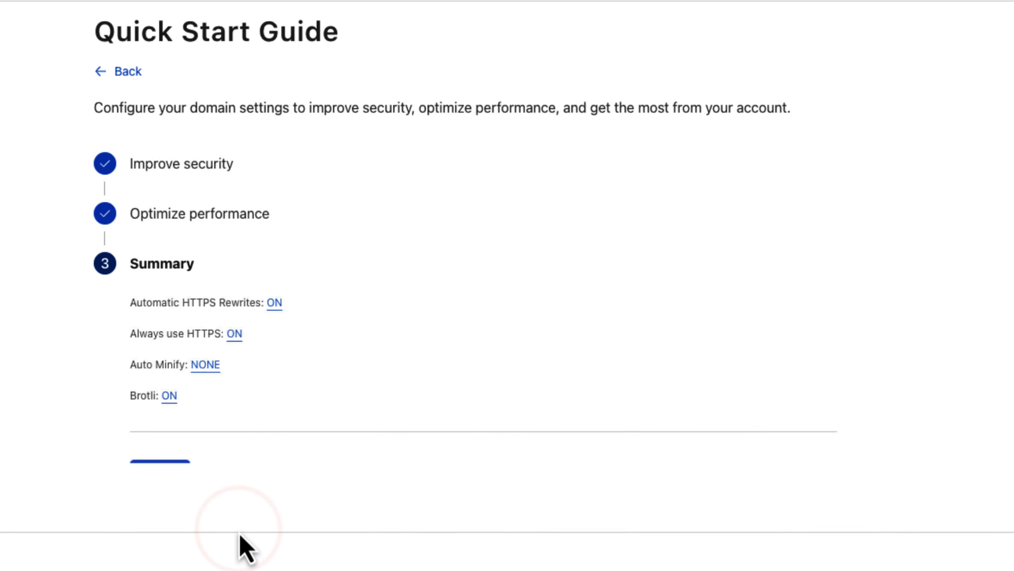
{"action": "left_click", "coordinate": [162, 476]}
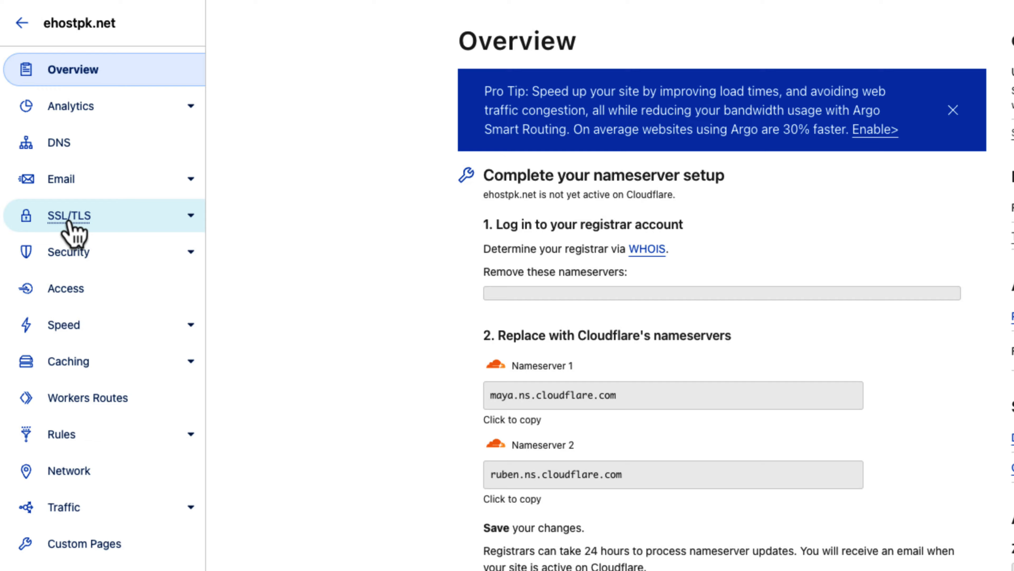
- Set the domain's SSL/TLS encryption mode to Full (strict) and switch on the SSL/TLS Recommender
{"action": "left_click", "coordinate": [68, 218]}
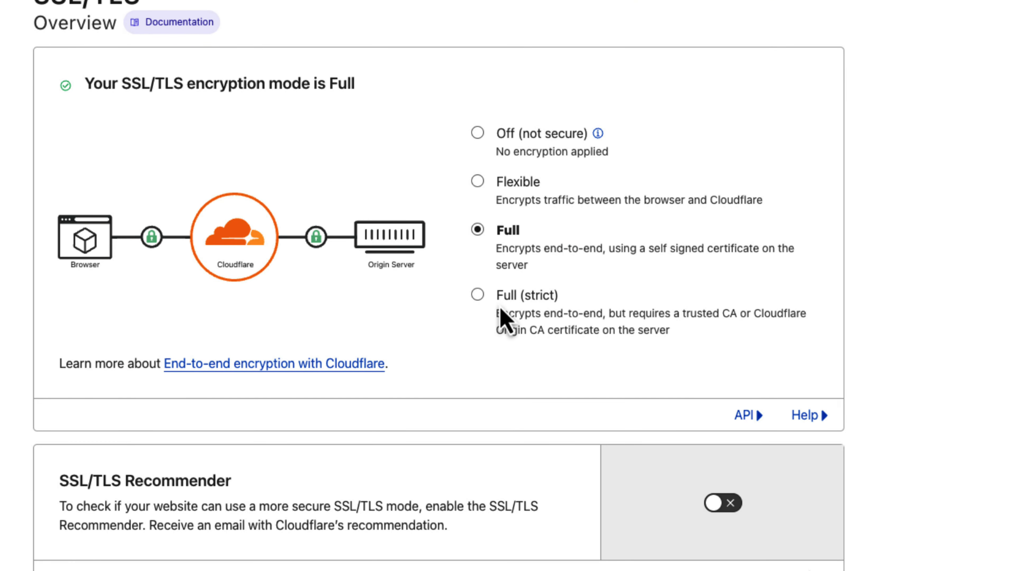
{"action": "left_click", "coordinate": [477, 327]}
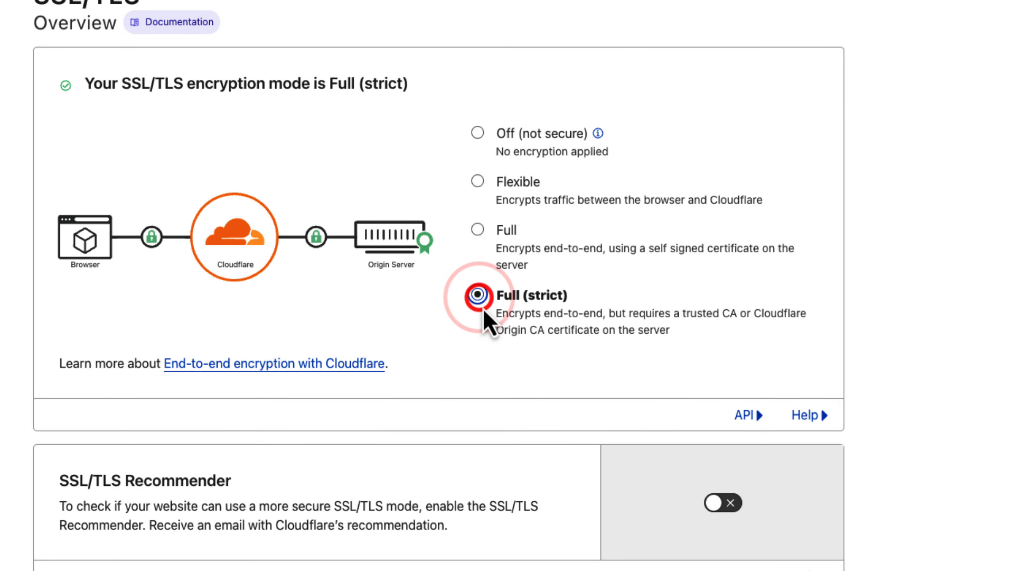
{"action": "left_click", "coordinate": [544, 380]}
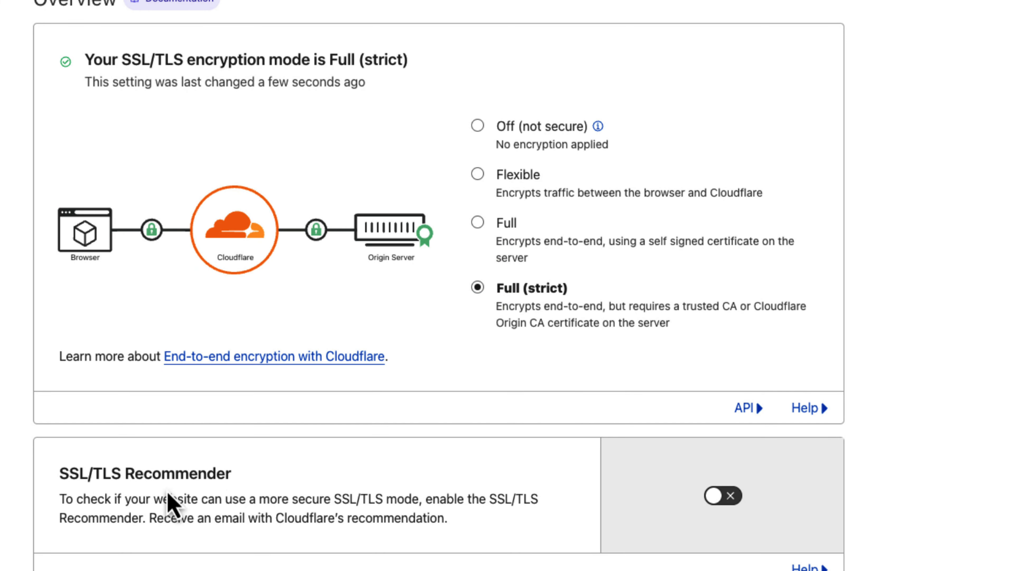
{"action": "left_click", "coordinate": [722, 499]}
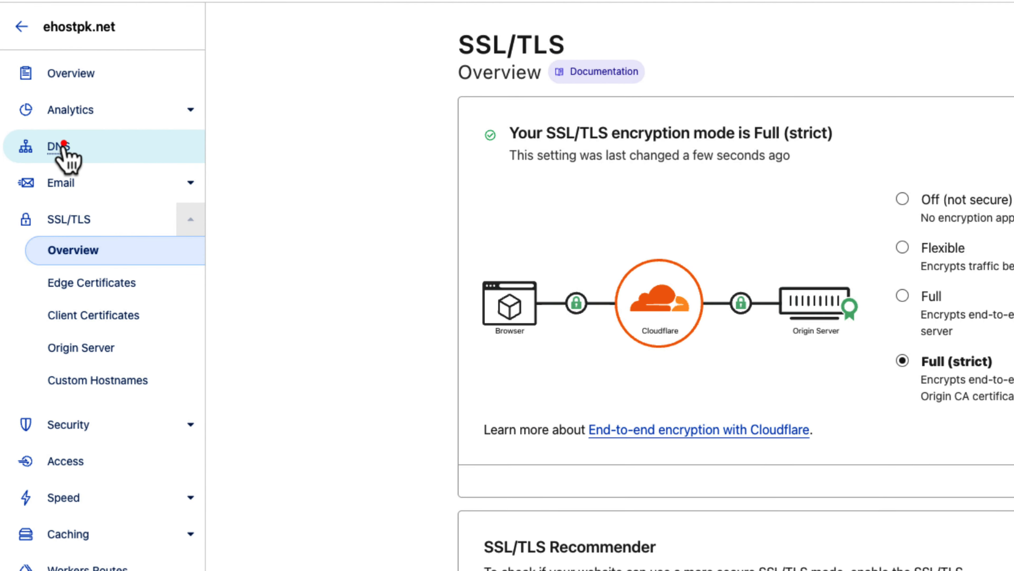
- Open the DNS management page for ehostpk.net
{"action": "left_click", "coordinate": [66, 150]}
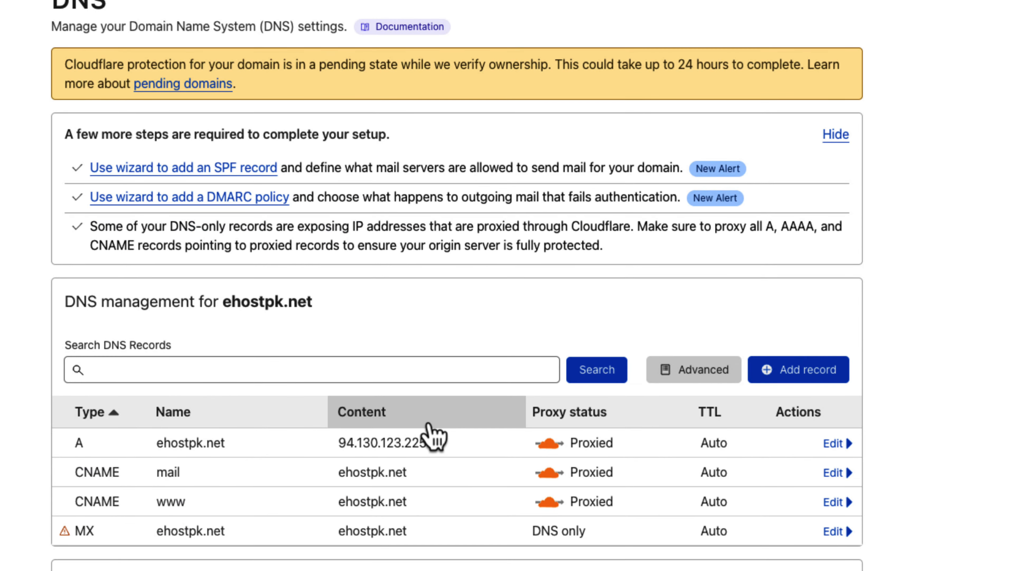